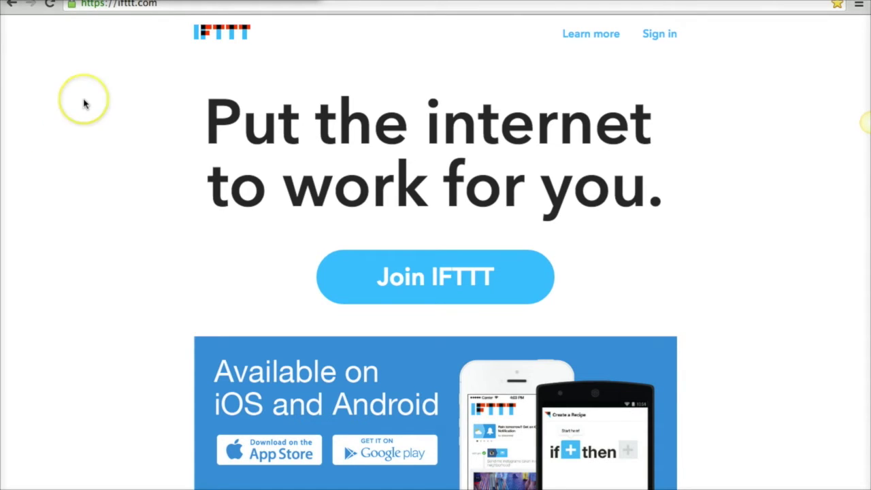
pyautogui.scroll(-1, 84, 102)
pyautogui.scroll(-1, 83, 103)
pyautogui.scroll(2, 84, 102)
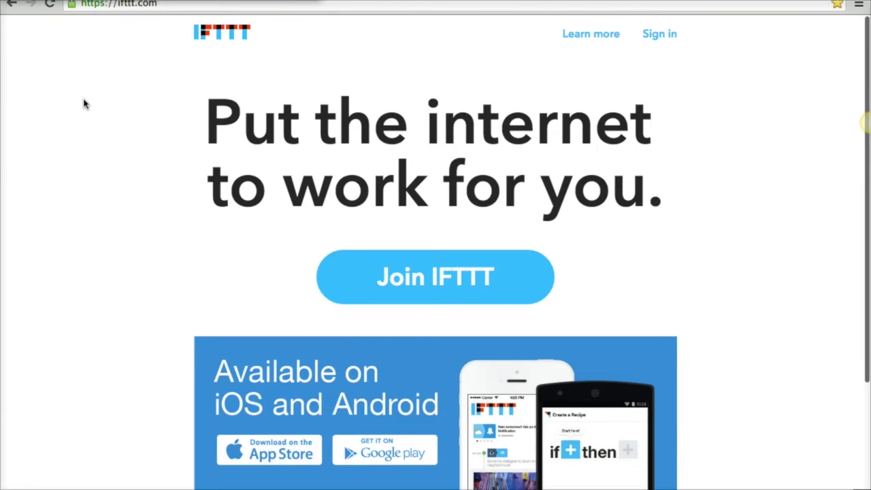
pyautogui.scroll(-1, 84, 102)
pyautogui.scroll(1, 83, 102)
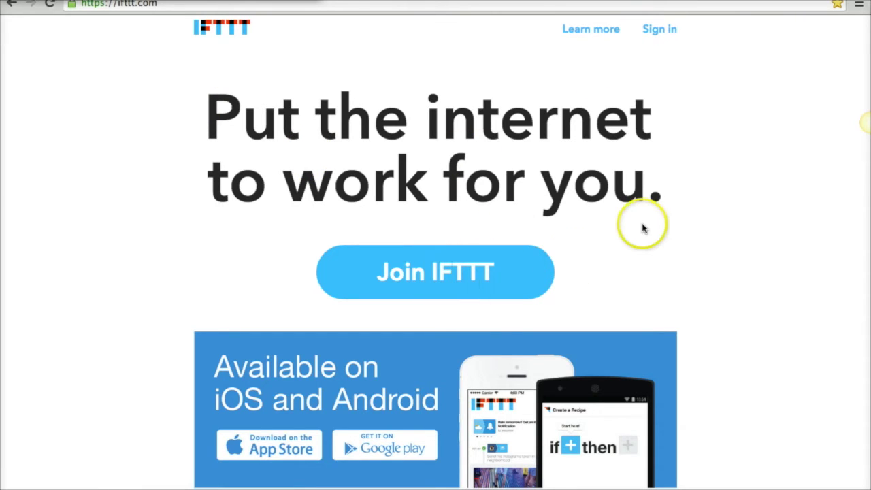
# Switch to the signed-in IFTTT browser window and start a new recipe by opening its "this" trigger selection
pyautogui.press('super+Tab')
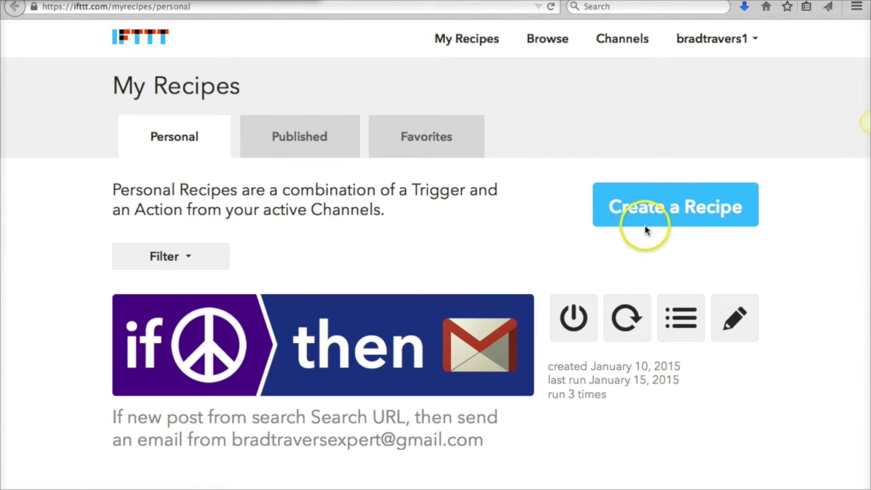
pyautogui.click(676, 209)
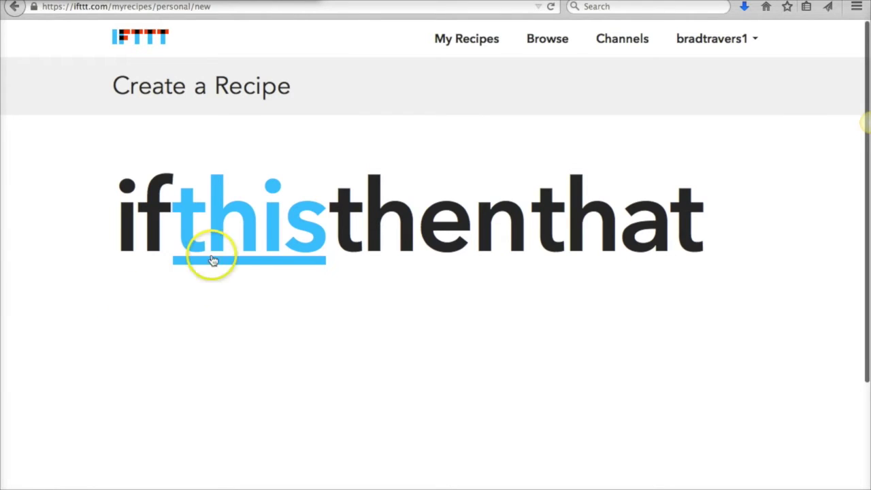
pyautogui.click(247, 228)
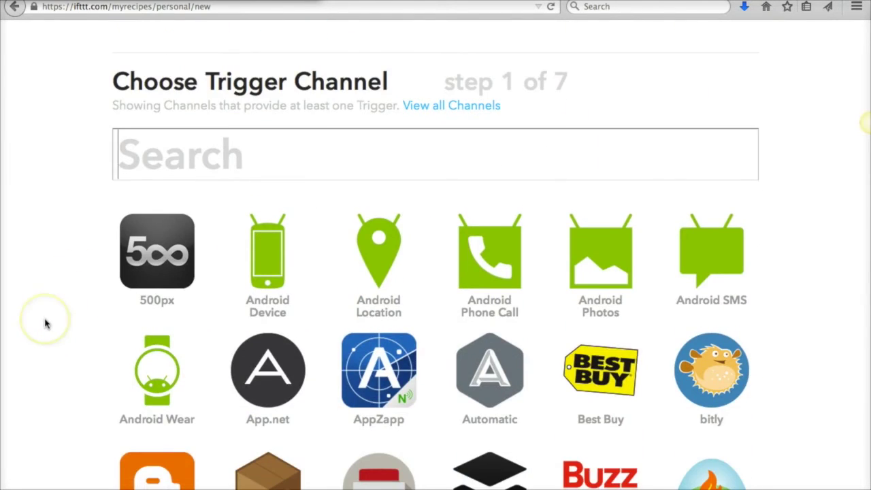
# Choose Craigslist as the recipe's trigger channel
pyautogui.scroll(3, 51, 317)
pyautogui.scroll(-4, 75, 275)
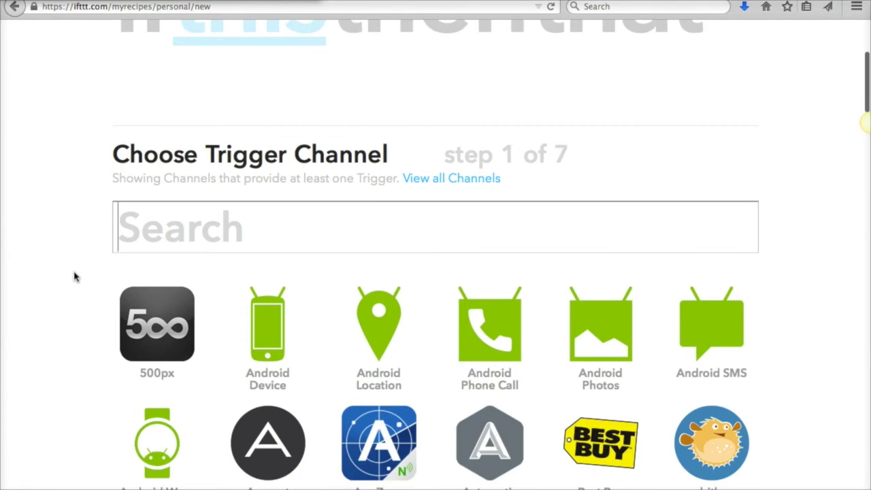
pyautogui.scroll(-4, 75, 279)
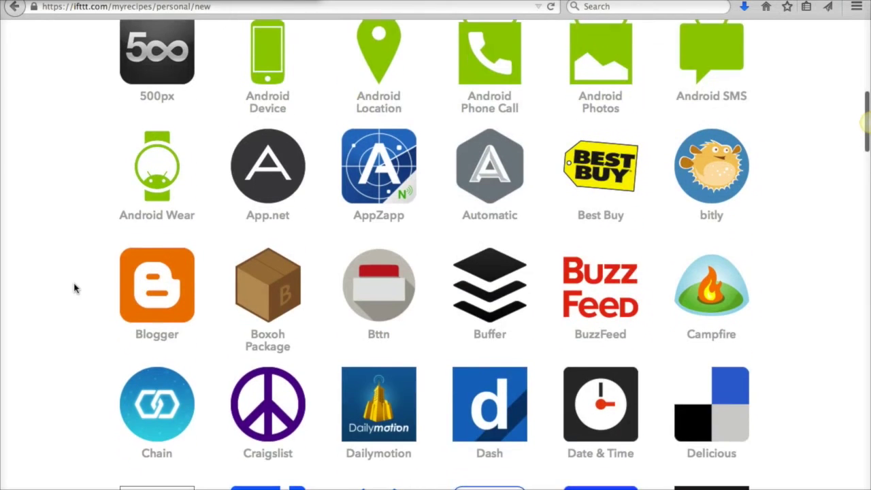
pyautogui.scroll(-1, 74, 288)
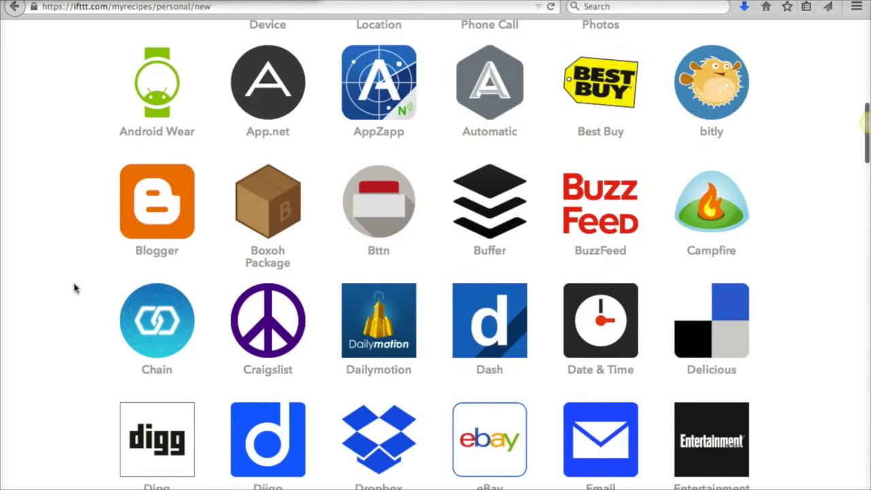
pyautogui.scroll(-1, 75, 288)
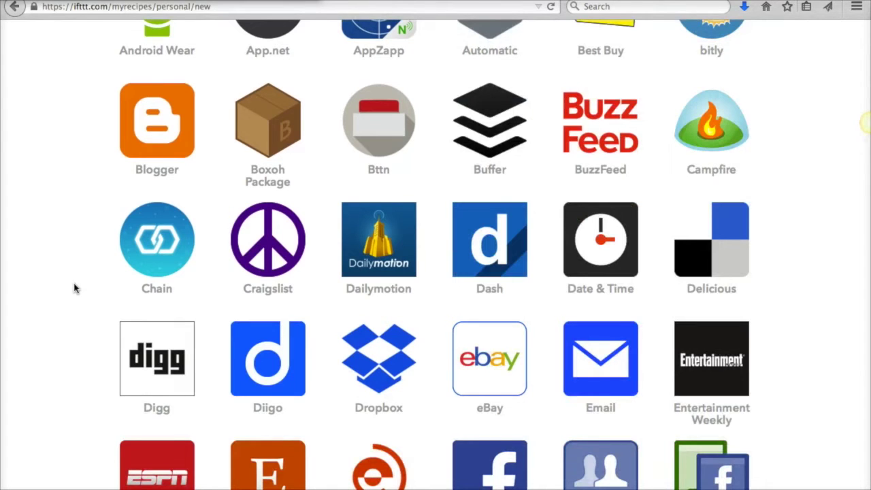
pyautogui.scroll(-1, 75, 288)
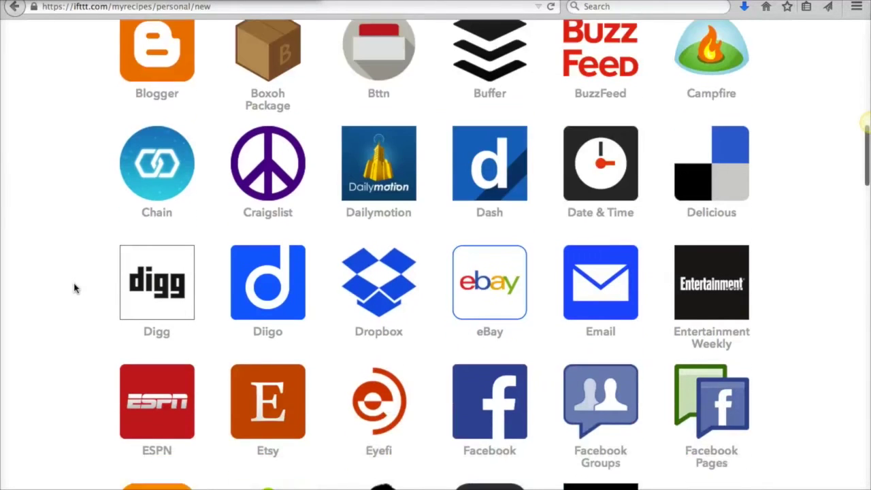
pyautogui.click(267, 180)
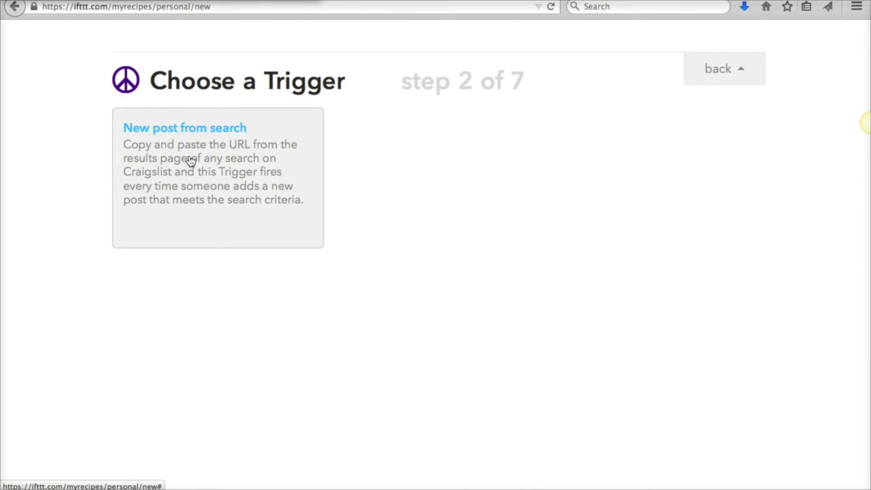
# Switch to the Dallas / Fort Worth Craigslist page and search the gigs category for "seo"
pyautogui.click(218, 114)
pyautogui.click(171, 145)
pyautogui.click(201, 154)
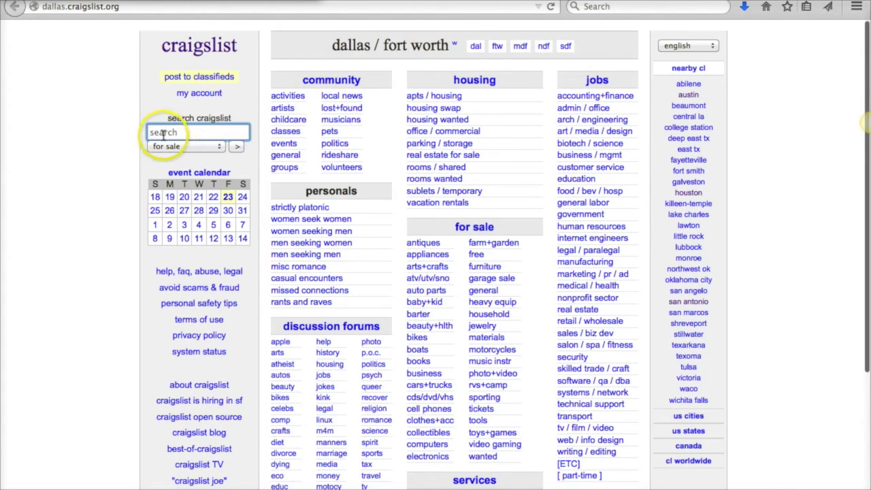
pyautogui.write('s')
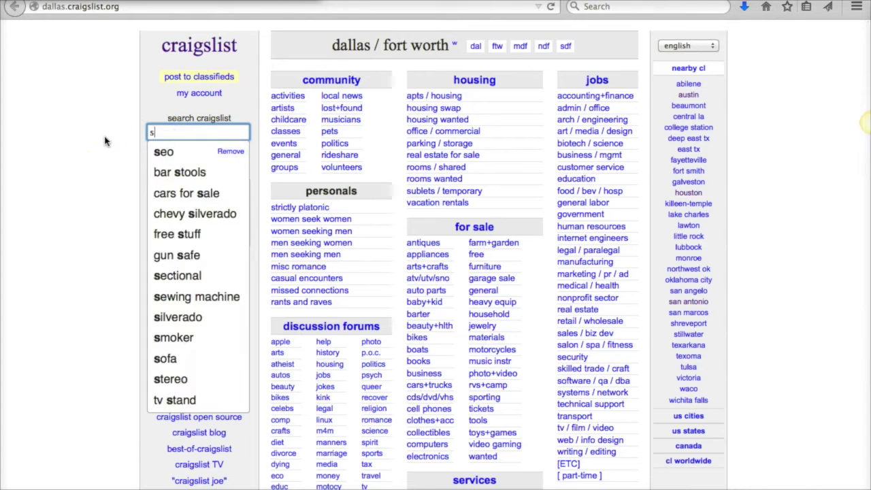
pyautogui.write('eo')
pyautogui.click(163, 153)
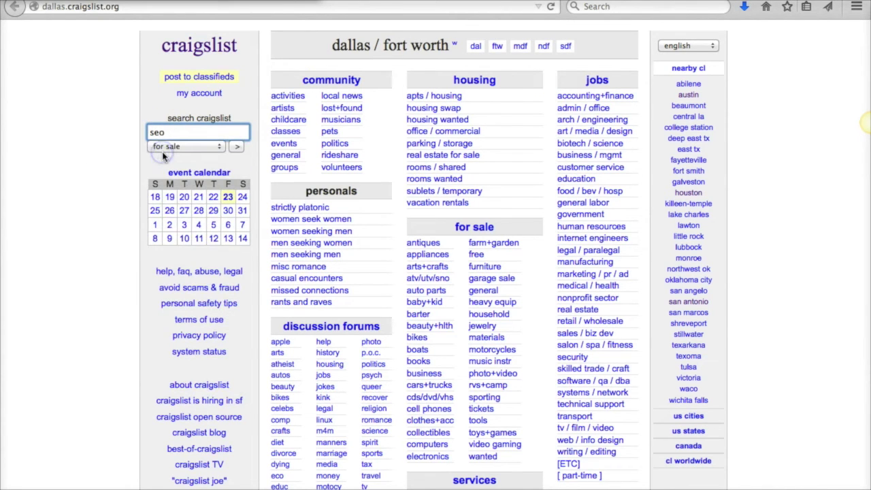
pyautogui.click(165, 146)
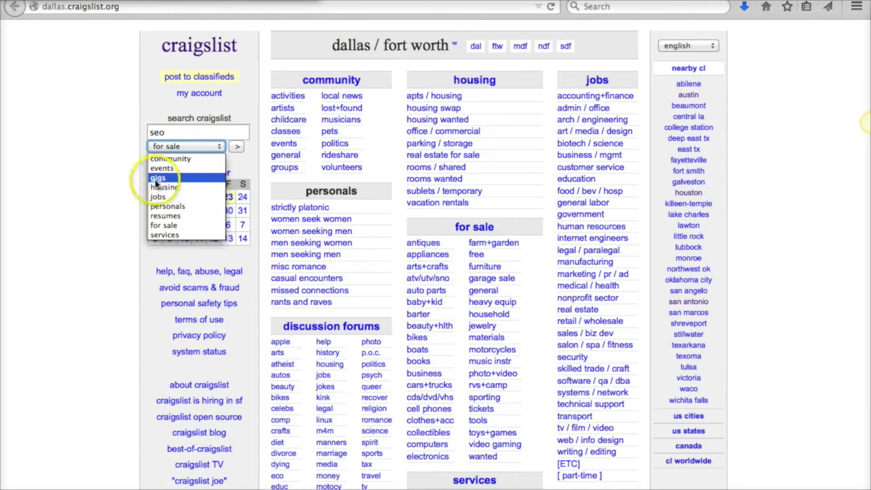
pyautogui.click(165, 178)
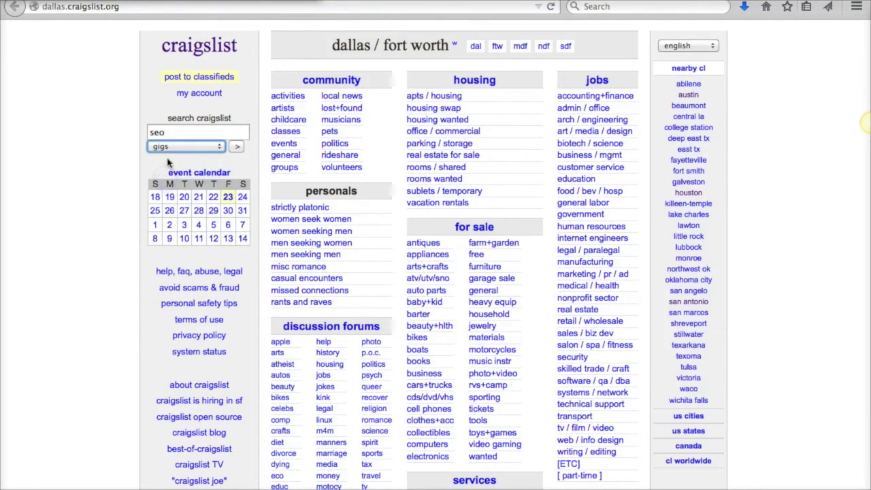
pyautogui.click(237, 147)
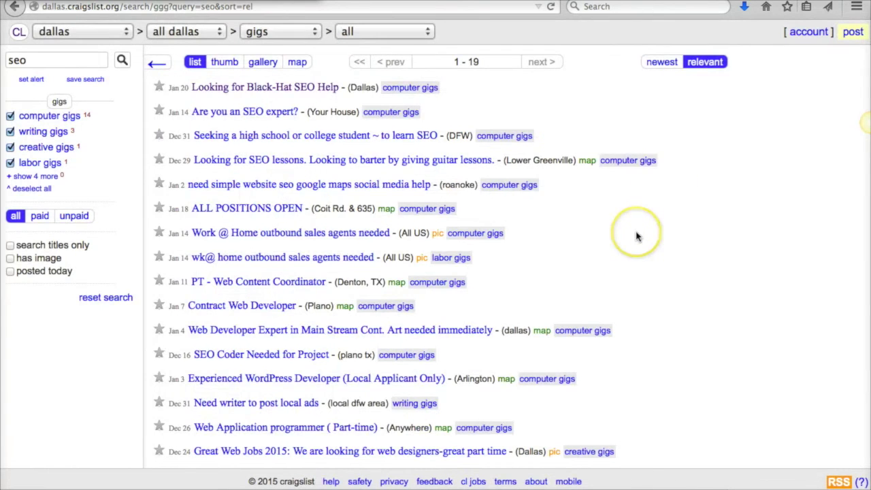
# Look through the Craigslist gig results and copy the URL of the results page
pyautogui.scroll(-4, 635, 236)
pyautogui.scroll(3, 636, 237)
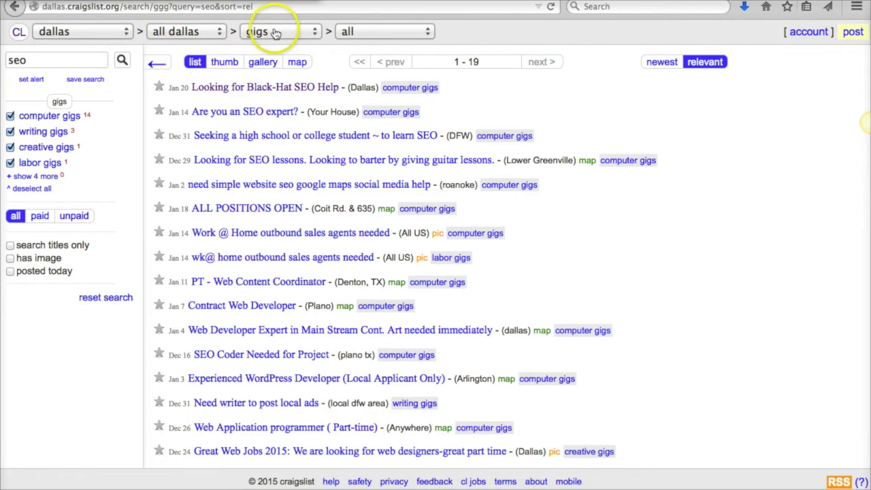
pyautogui.click(197, 6)
pyautogui.press('super+c')
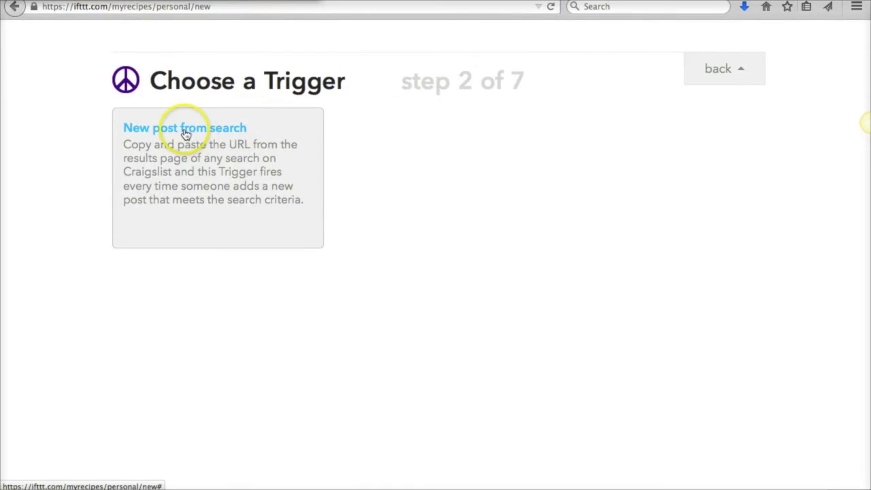
# Back in IFTTT, create the New post from search trigger with the copied Craigslist address as its search results URL
pyautogui.click(167, 130)
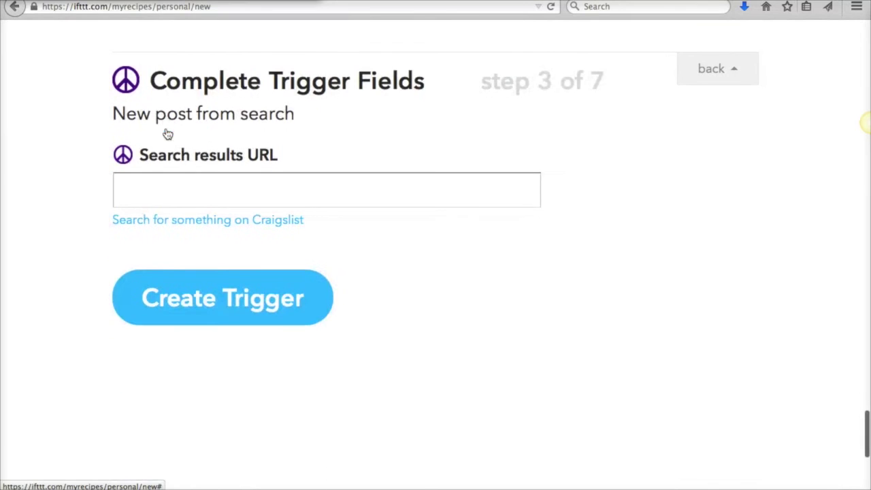
pyautogui.click(152, 175)
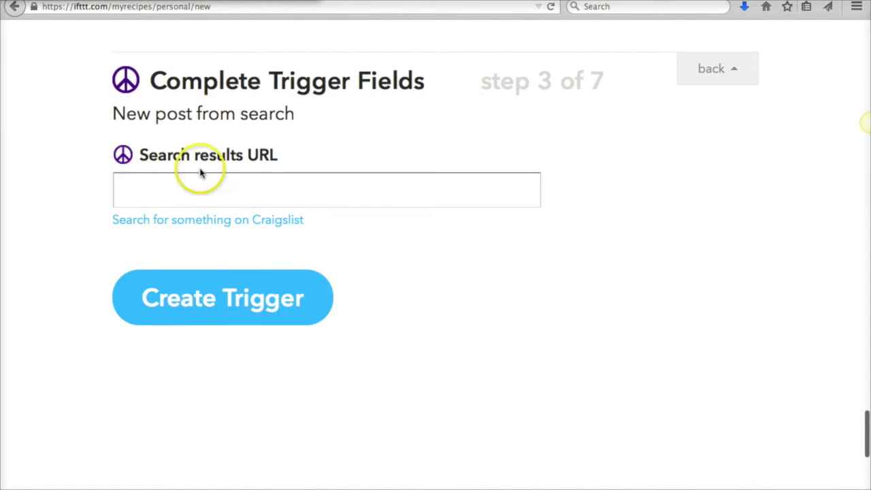
pyautogui.click(128, 187)
pyautogui.press('super+v')
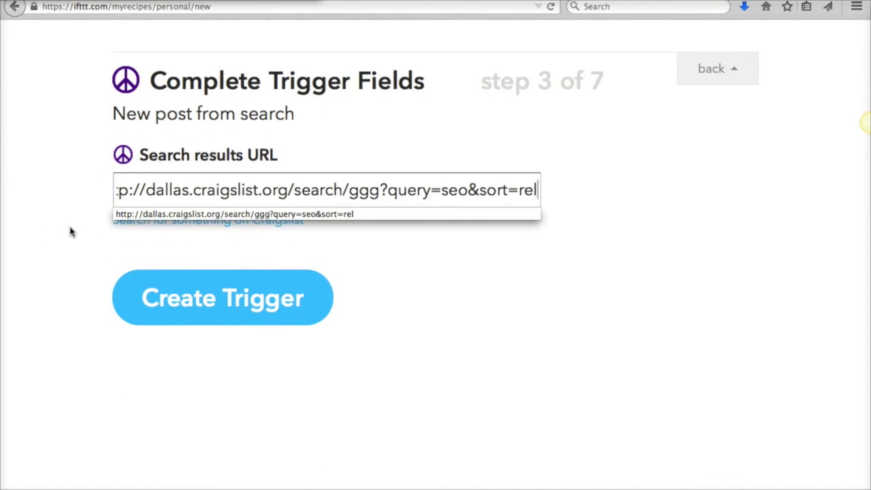
pyautogui.click(70, 229)
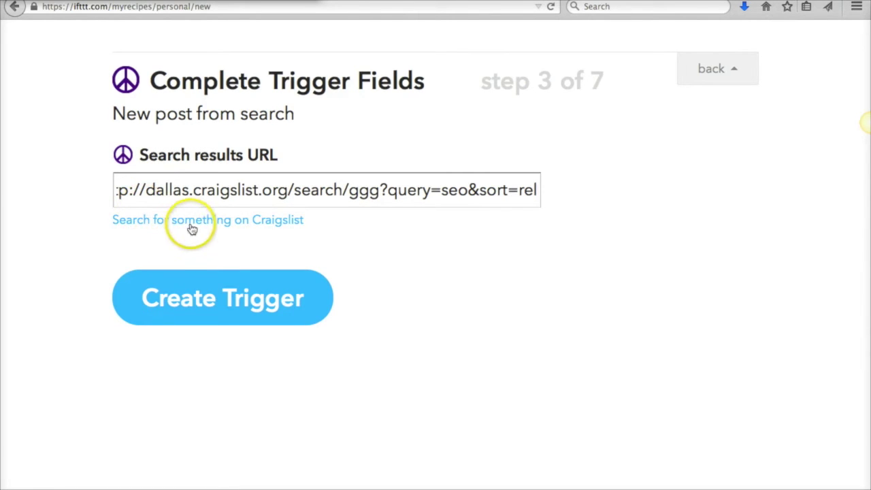
pyautogui.click(192, 309)
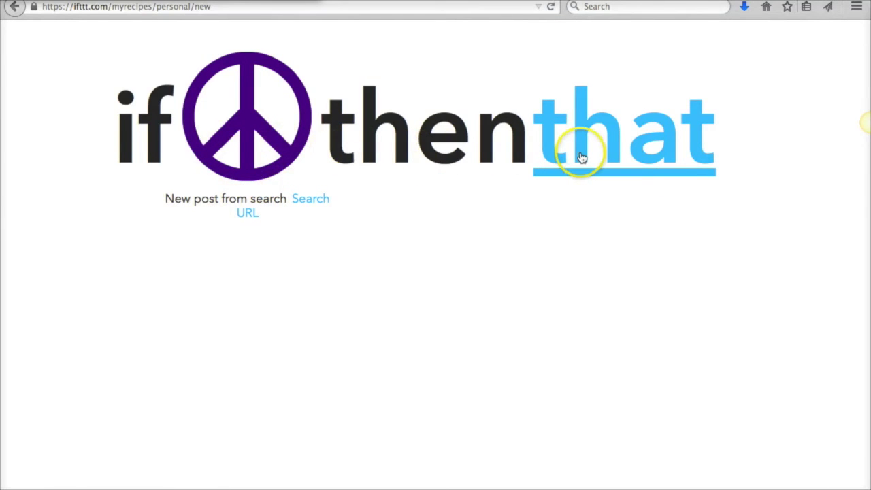
# Open the recipe's "that" selection and choose Gmail's Send an email action
pyautogui.click(608, 153)
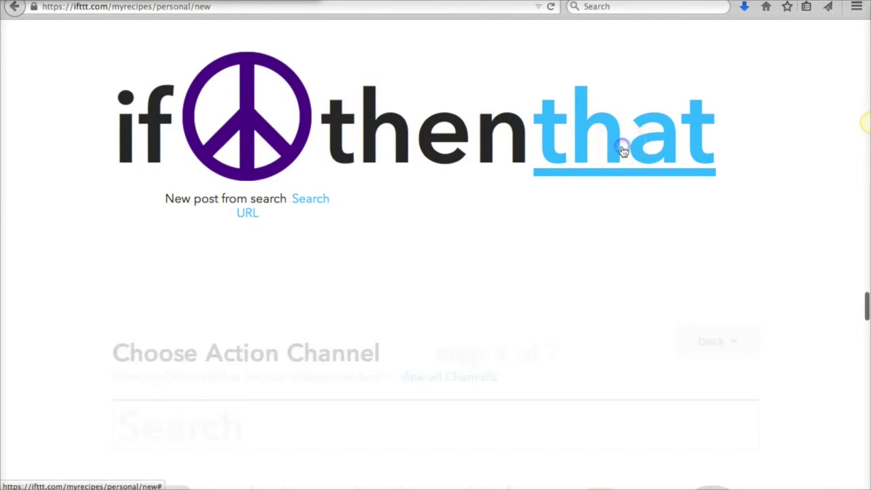
pyautogui.scroll(-5, 420, 306)
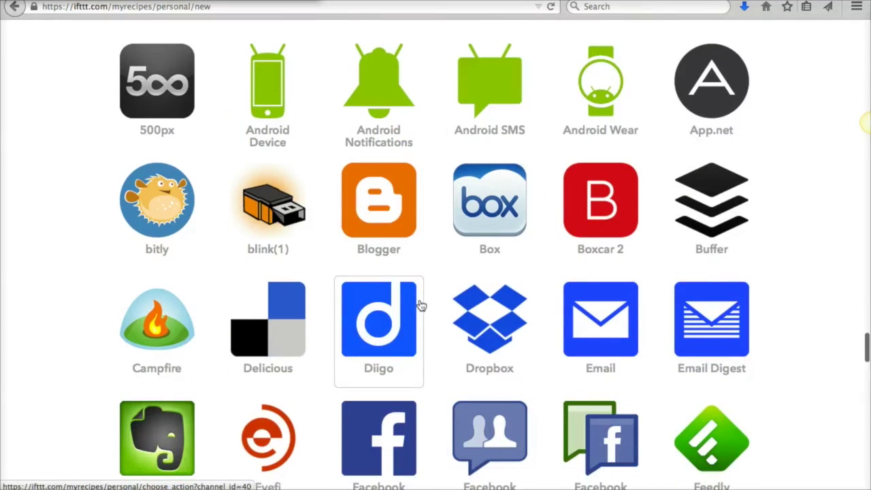
pyautogui.click(584, 207)
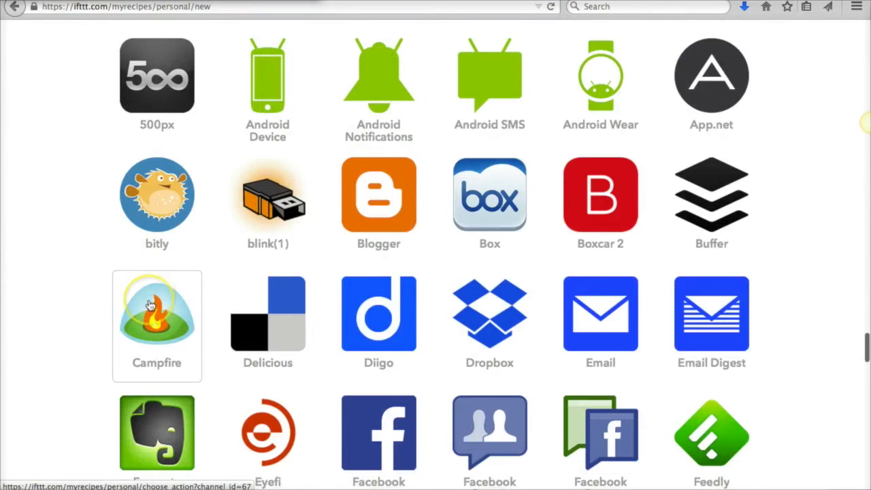
pyautogui.scroll(-3, 156, 331)
pyautogui.scroll(2, 151, 305)
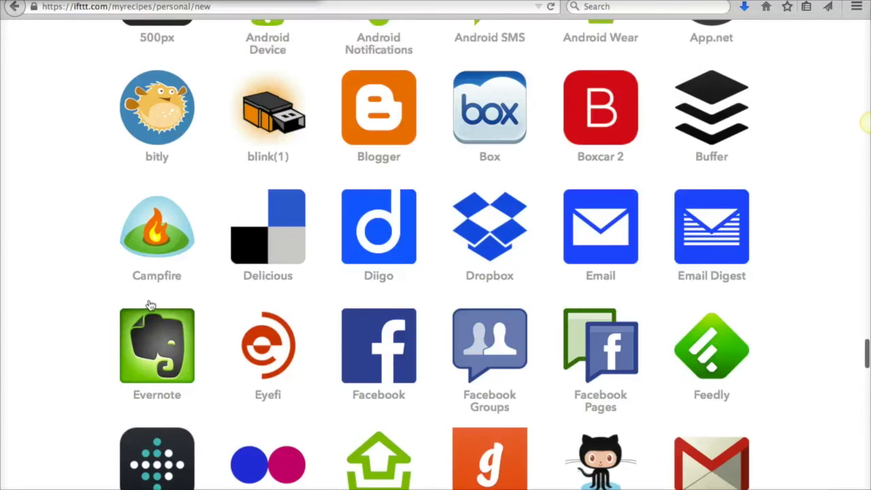
pyautogui.scroll(-2, 150, 305)
pyautogui.scroll(-2, 151, 297)
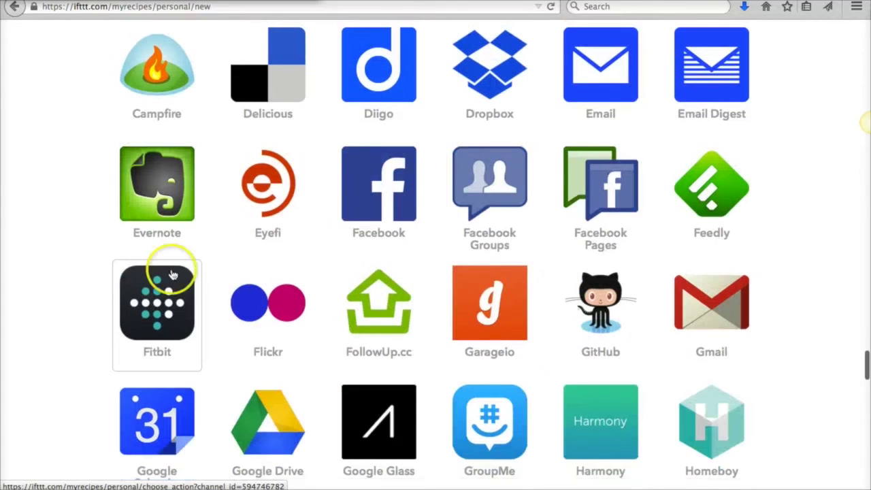
pyautogui.click(717, 352)
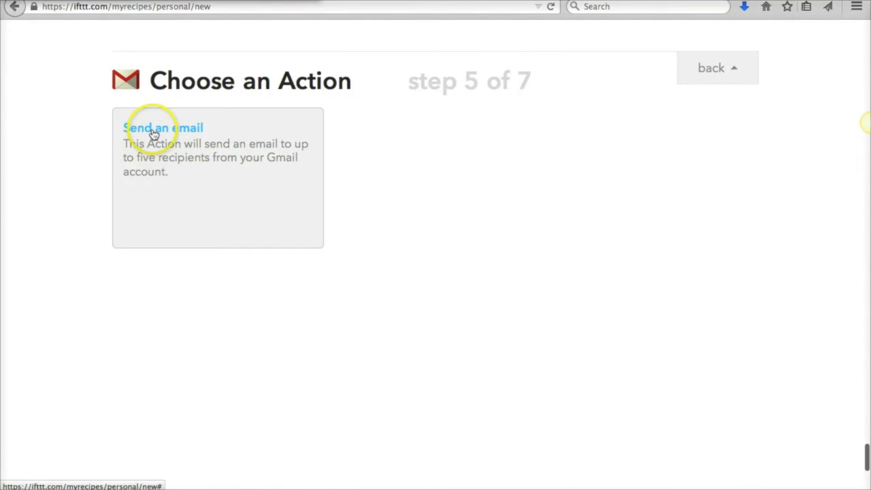
pyautogui.click(144, 132)
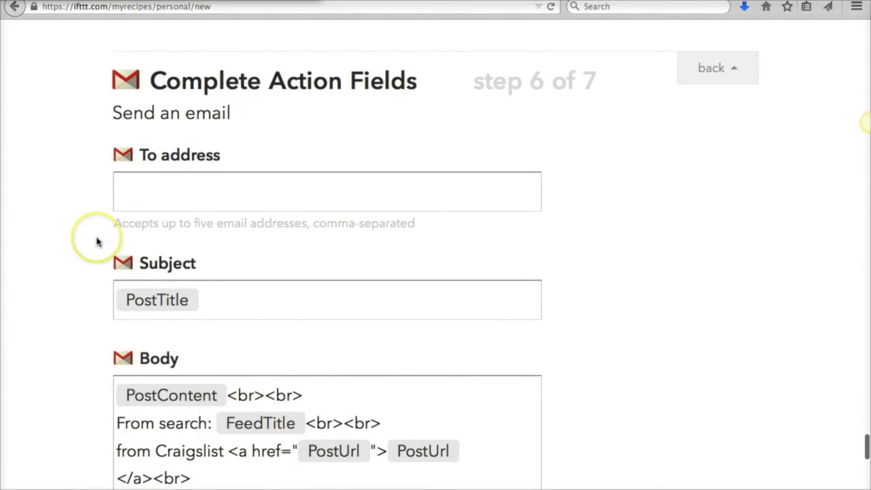
# Enter "email address here" as the email's recipient and add " - From IFTTT" after PostTitle in the subject
pyautogui.click(162, 213)
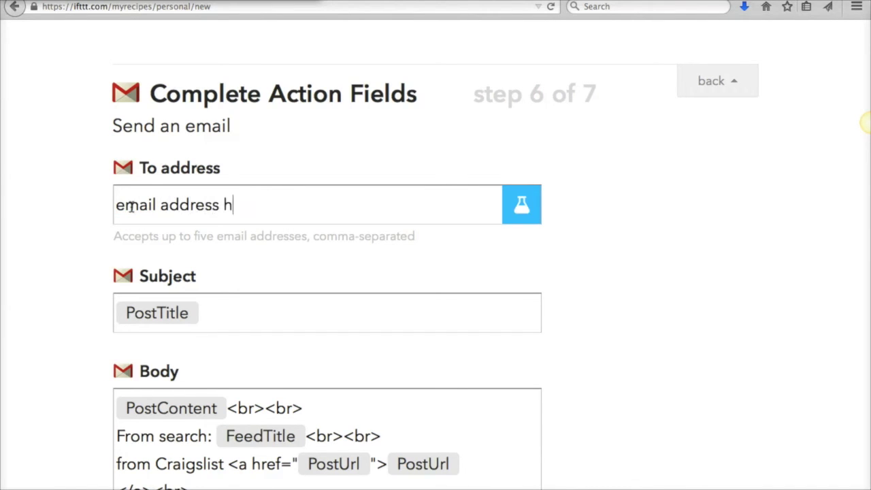
pyautogui.scroll(-2, 96, 304)
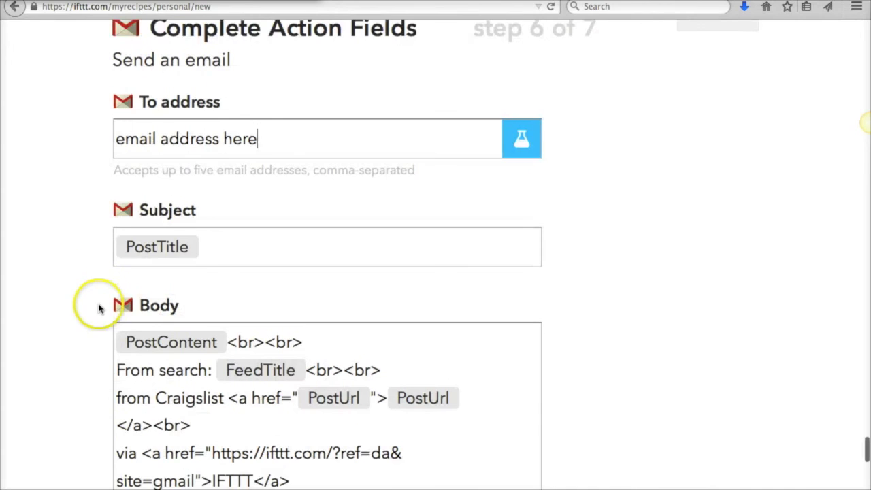
pyautogui.click(221, 256)
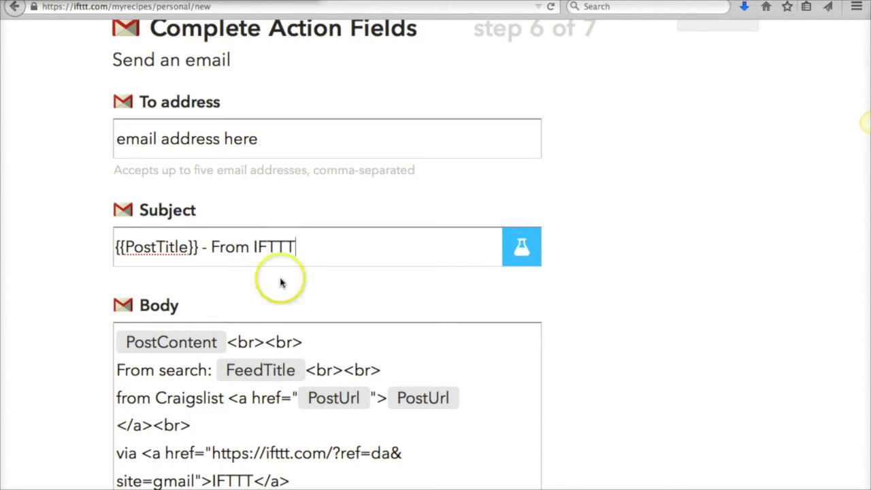
pyautogui.scroll(-3, 64, 335)
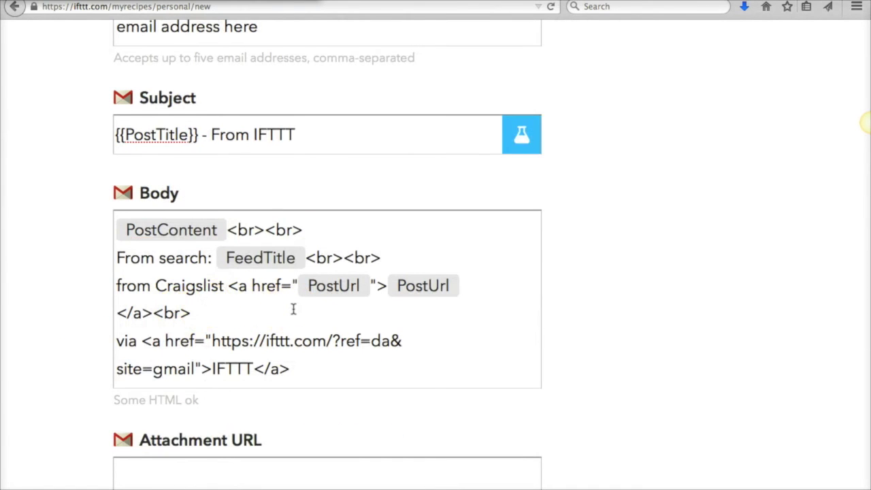
# Review the Gmail action's Body and Attachment URL fields through to the end of the form
pyautogui.scroll(-1, 294, 309)
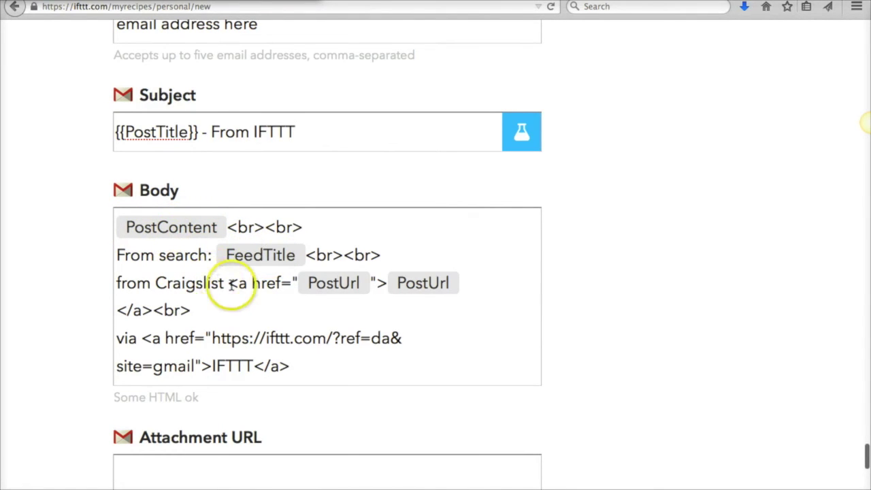
pyautogui.scroll(-1, 218, 325)
pyautogui.scroll(-1, 218, 325)
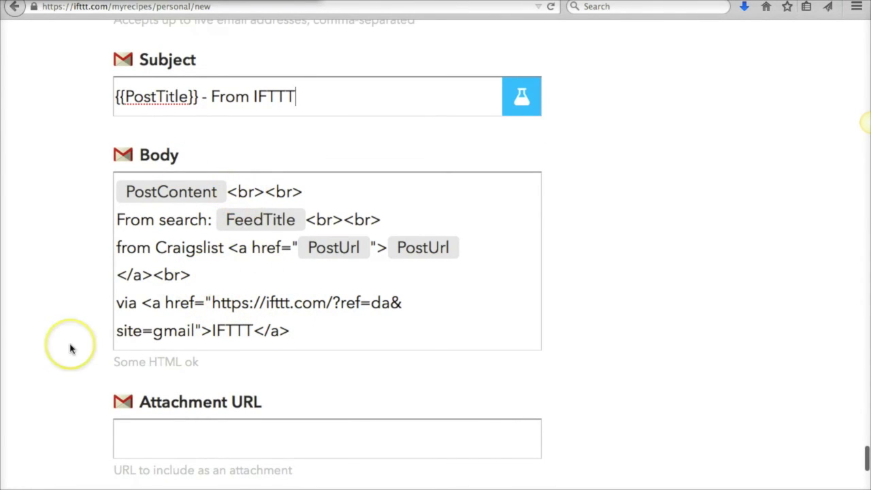
pyautogui.scroll(-5, 70, 350)
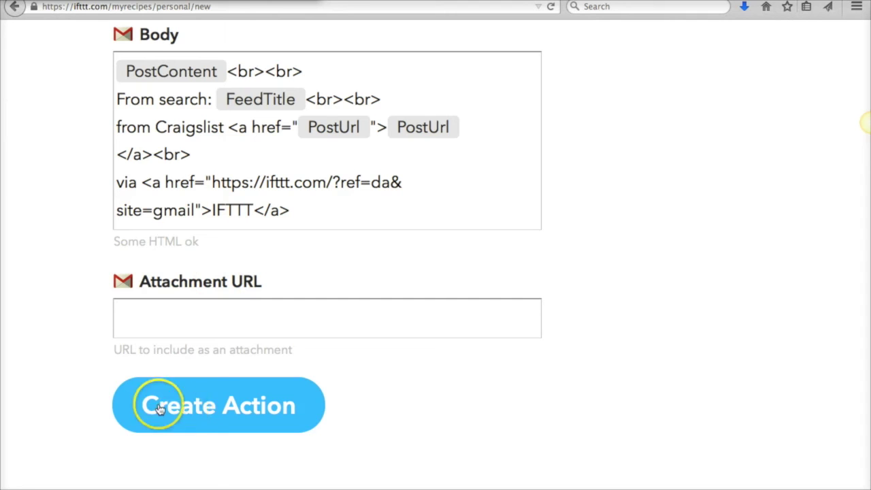
pyautogui.click(212, 405)
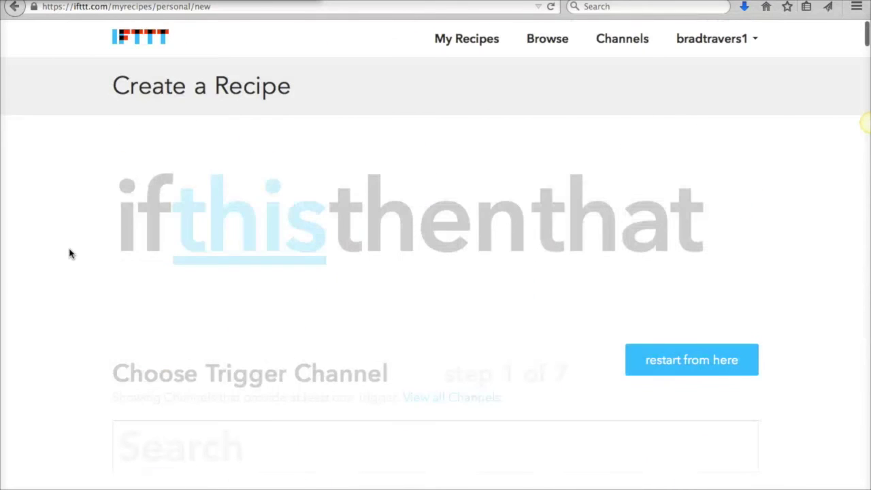
# Leave the recipe being created without saving it and look over the existing Craigslist-to-Gmail recipes in My Recipes
pyautogui.click(445, 40)
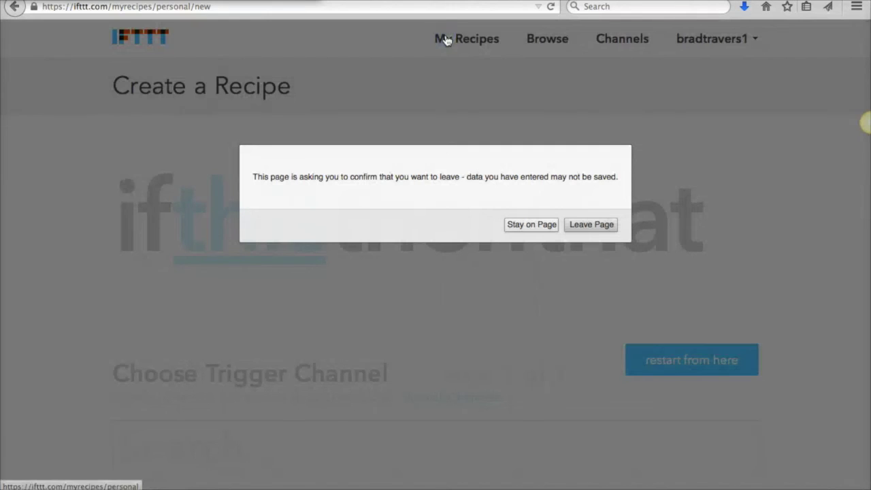
pyautogui.click(579, 225)
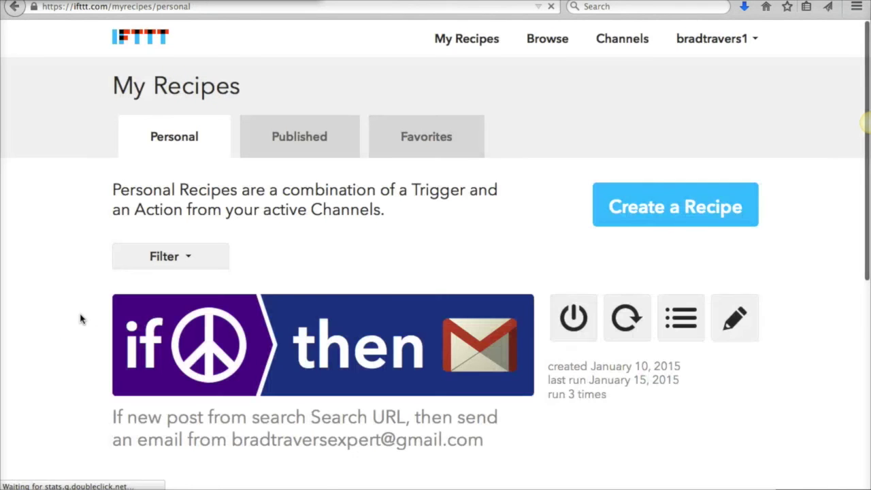
pyautogui.scroll(-2, 78, 315)
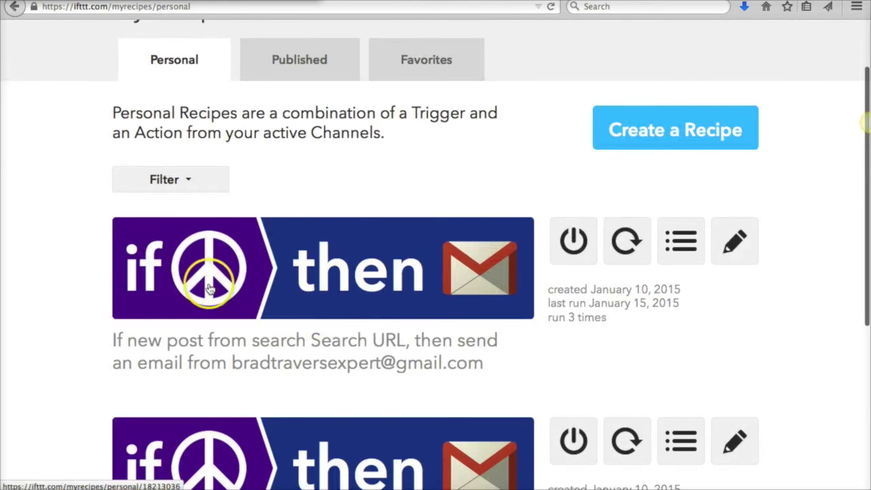
pyautogui.scroll(2, 250, 334)
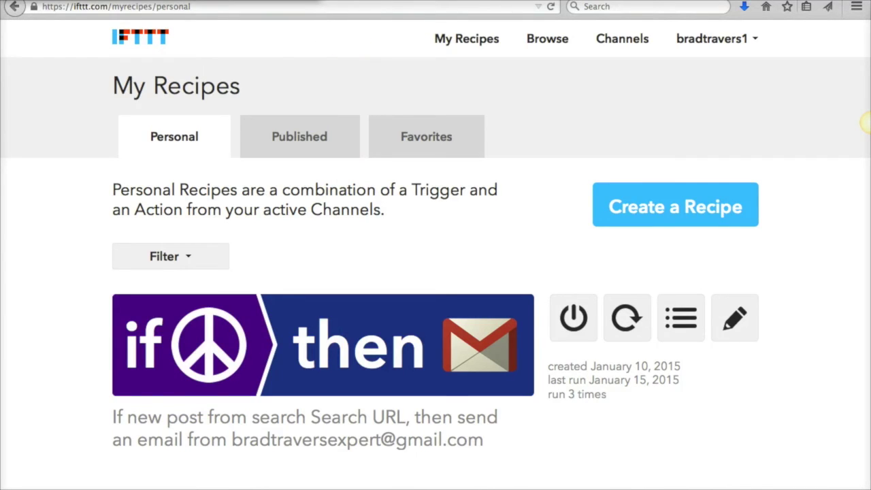
# Switch to Gmail, read the IFTTT alert email about Black-Hat SEO help in Dallas, and open its linked Craigslist post
pyautogui.click(343, 0)
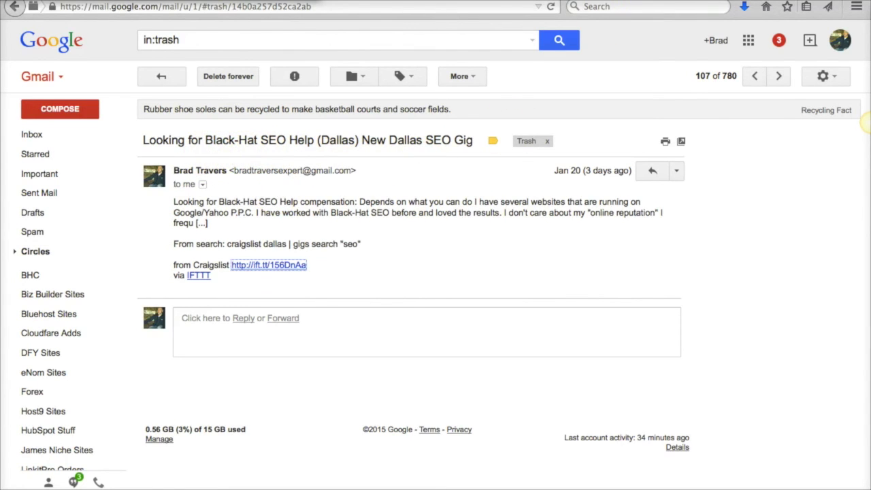
pyautogui.hotkey('ctrl', 'Tab')
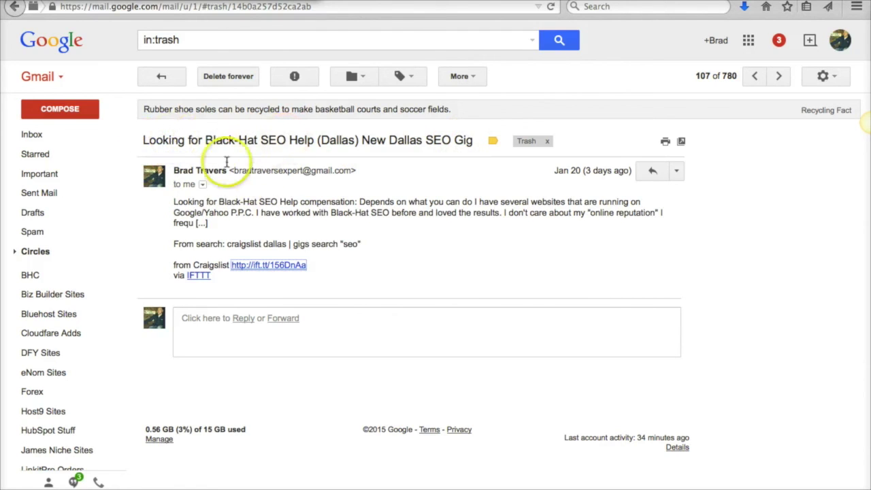
pyautogui.moveTo(174, 202); pyautogui.dragTo(214, 220)
pyautogui.click(337, 213)
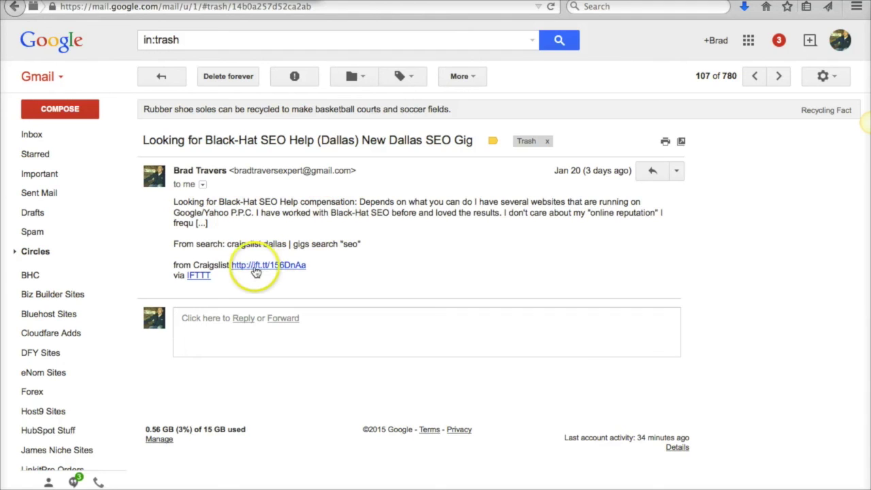
pyautogui.click(256, 267)
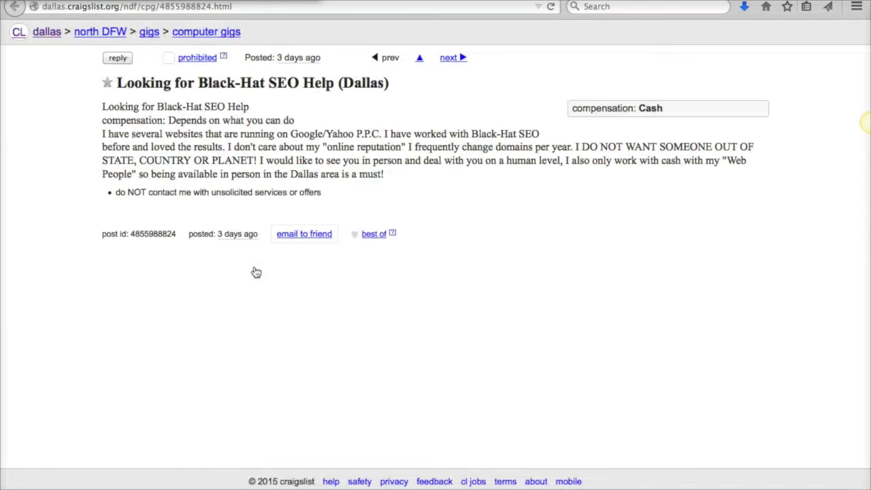